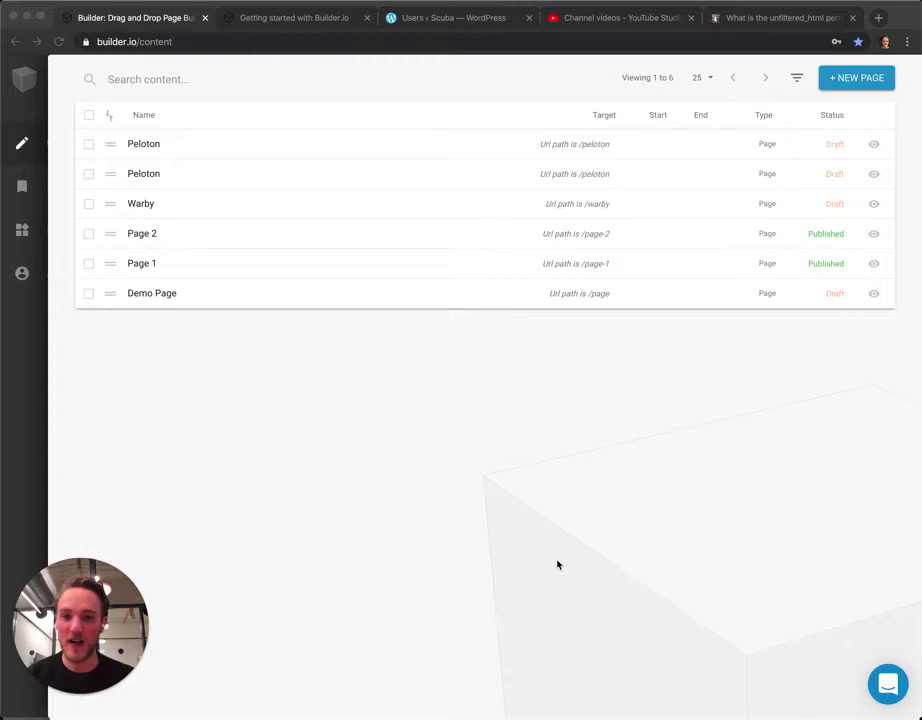
Step: Focus the browser window showing Builder.io's content list of six pages
left_click(557, 565)
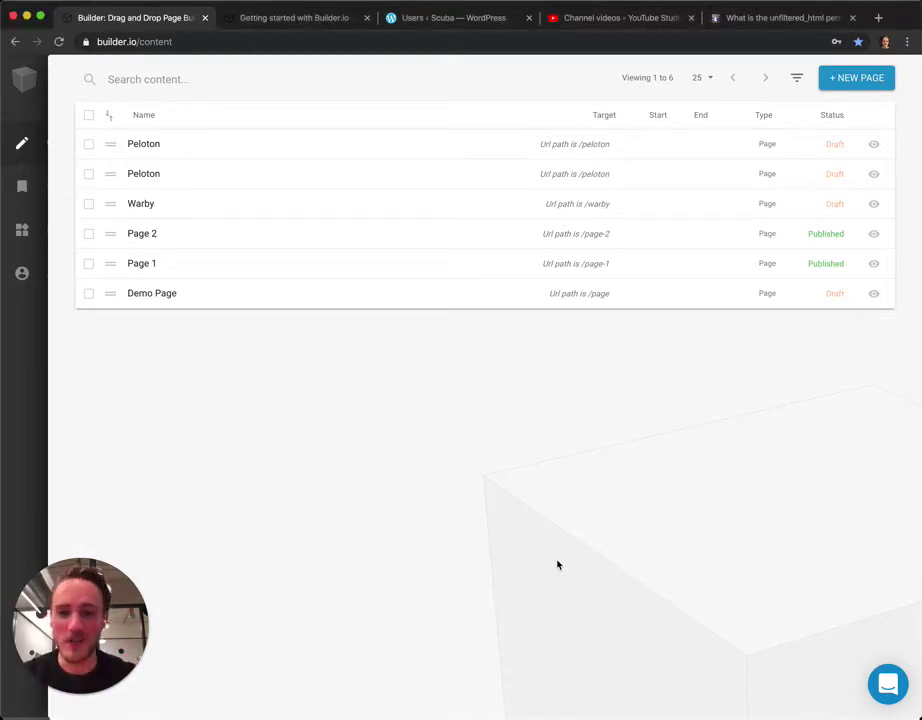
Step: Create a new page named 'Demo' at /demo from the Blank template
left_click(857, 85)
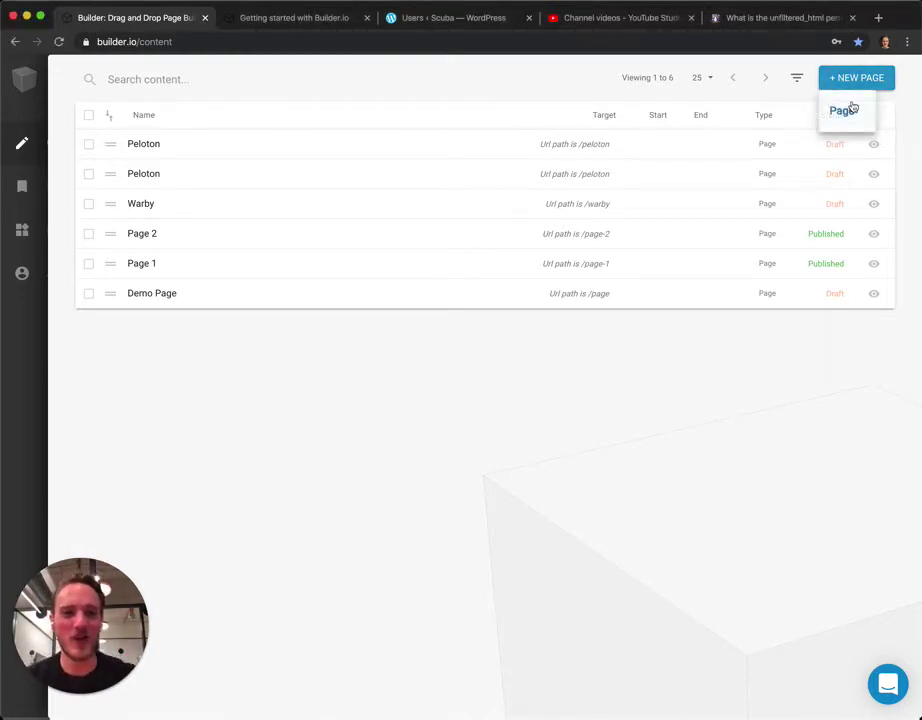
left_click(852, 108)
type("D")
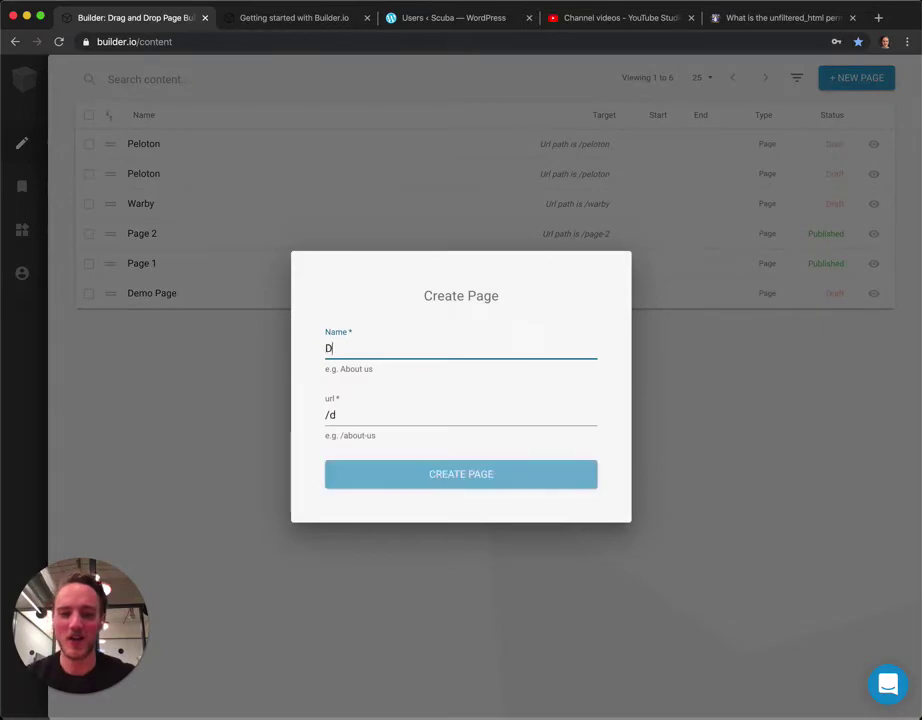
type("emo")
key("Return")
left_click(251, 318)
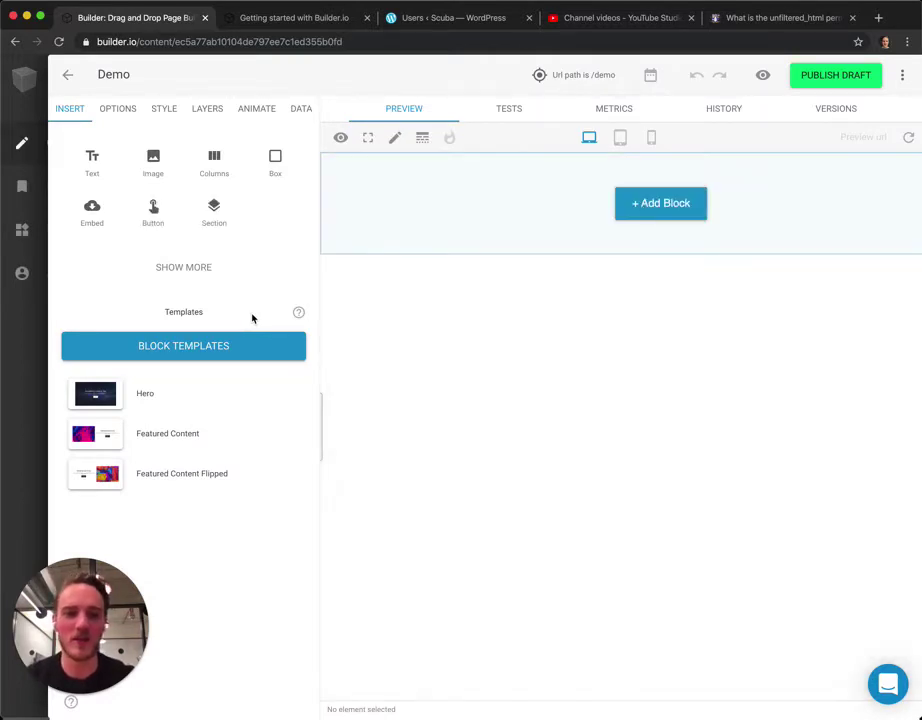
Step: Add a Hero block, then a Featured Content block below it, and publish the Demo page
left_click(574, 196)
left_click(496, 527)
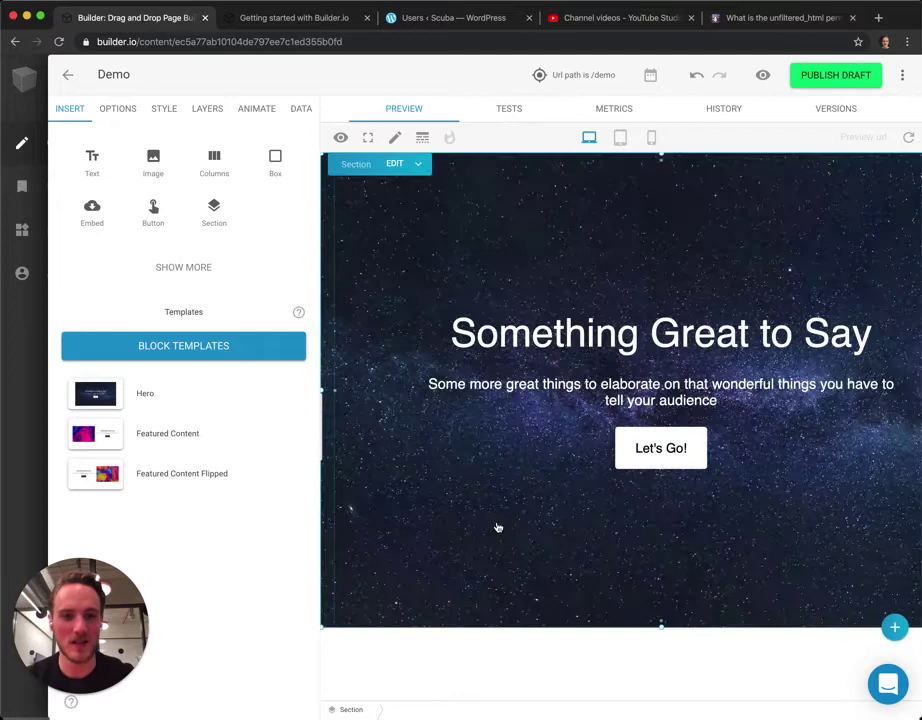
left_click(894, 627)
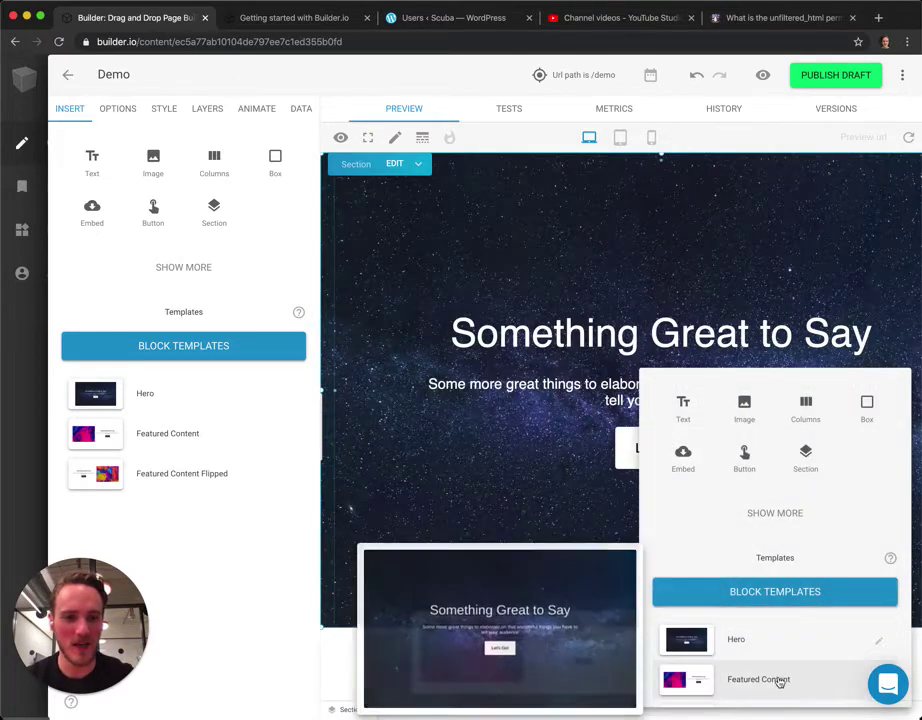
left_click(780, 681)
scroll(782, 524, "down", 2)
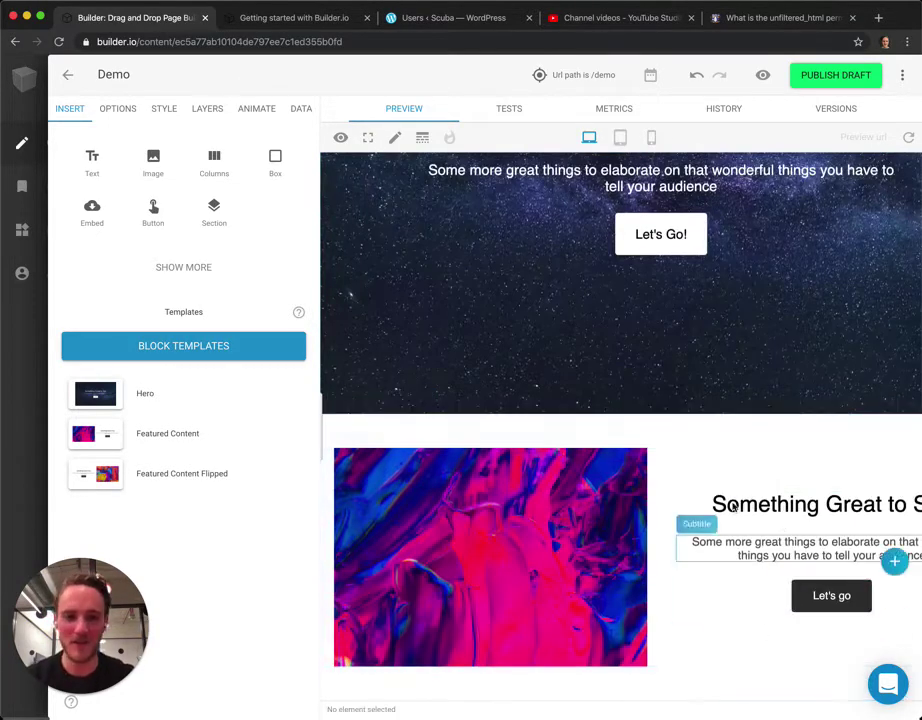
scroll(733, 507, "up", 2)
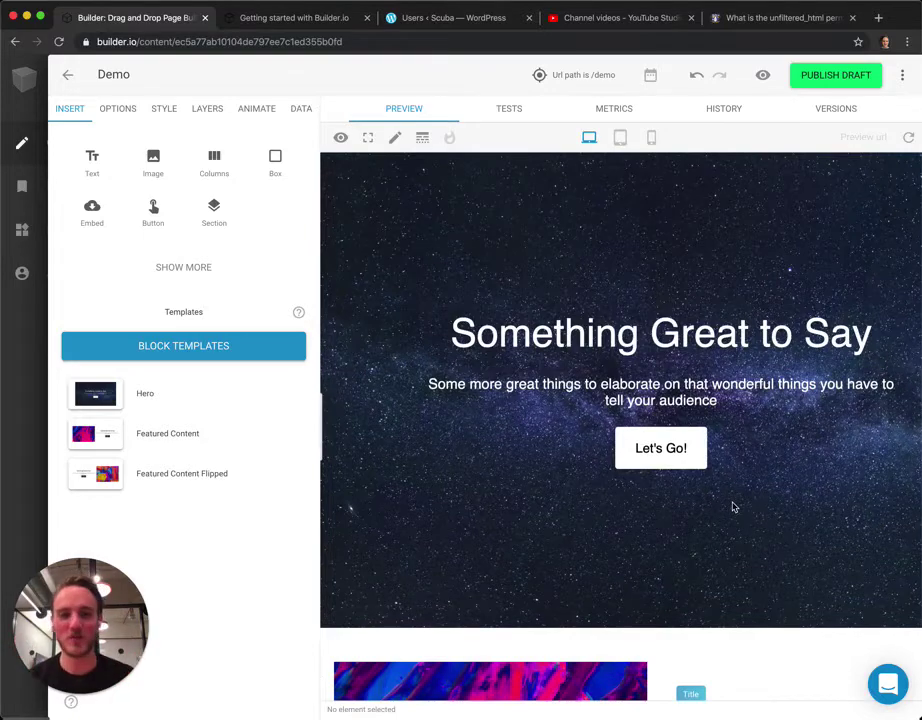
left_click(834, 78)
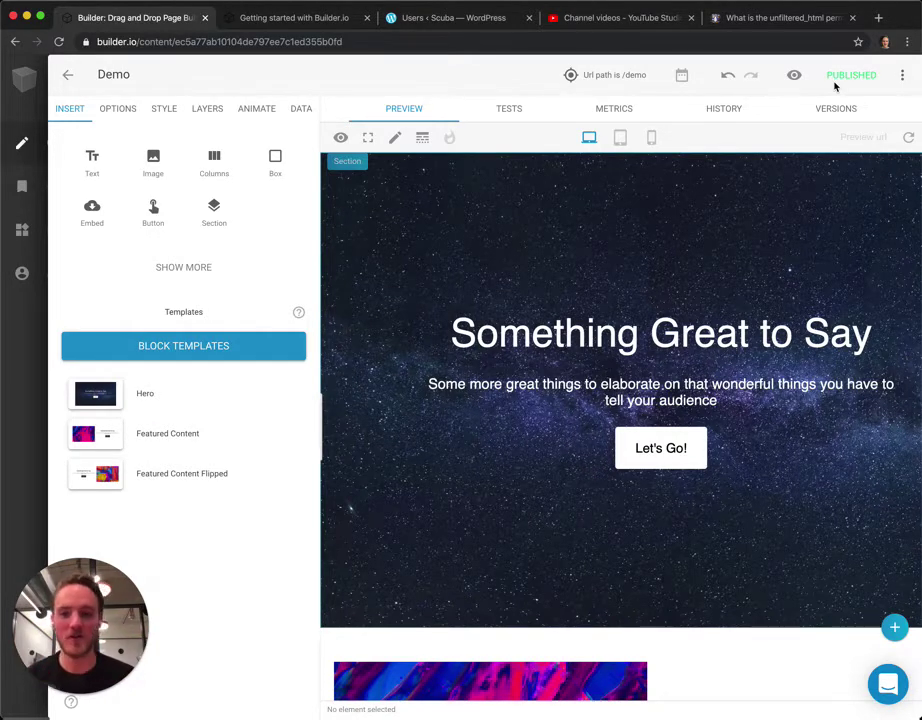
Step: Copy the Demo page's WordPress embed code via Get code, then switch to the WordPress admin tab
left_click(902, 80)
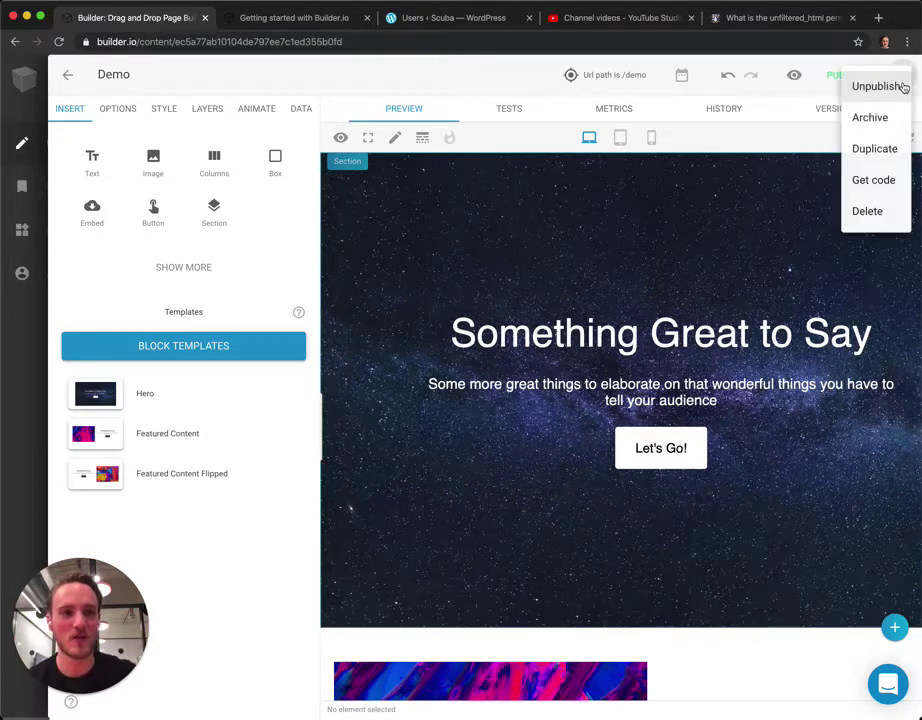
left_click(874, 182)
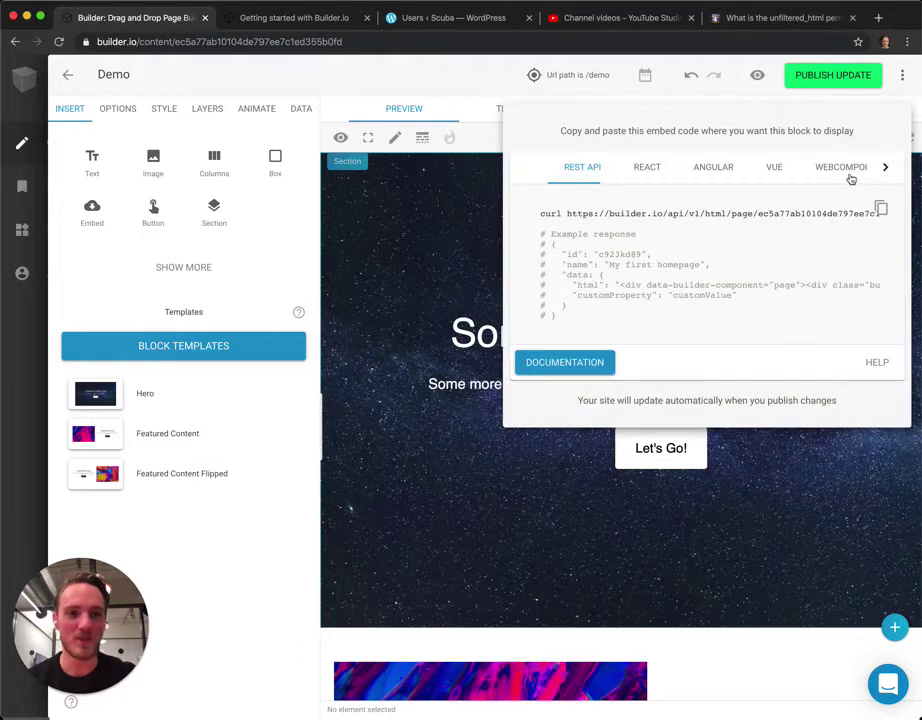
scroll(849, 178, "right", 3)
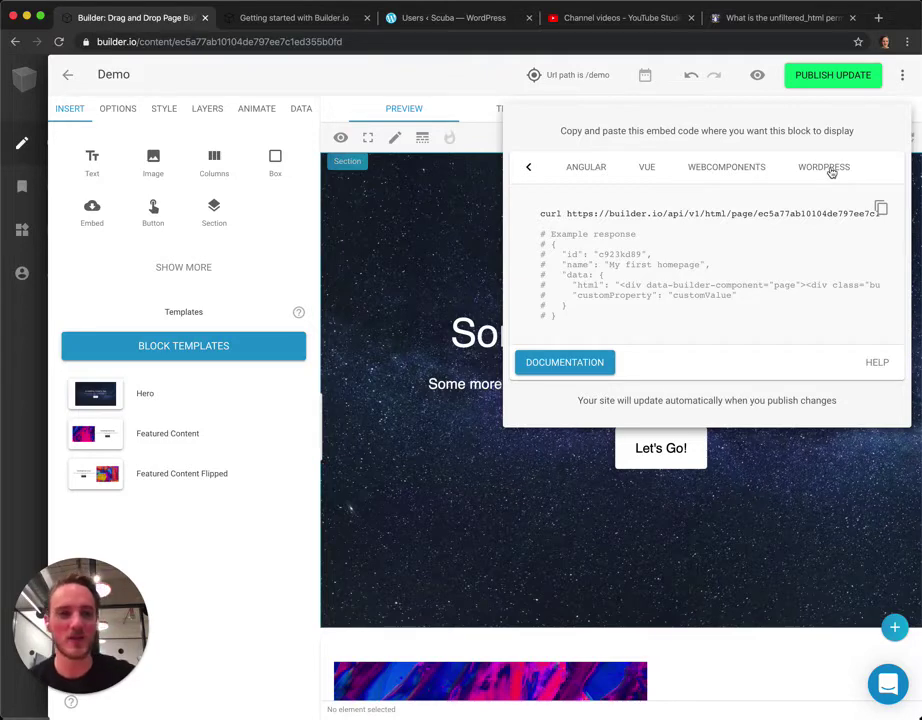
left_click(826, 168)
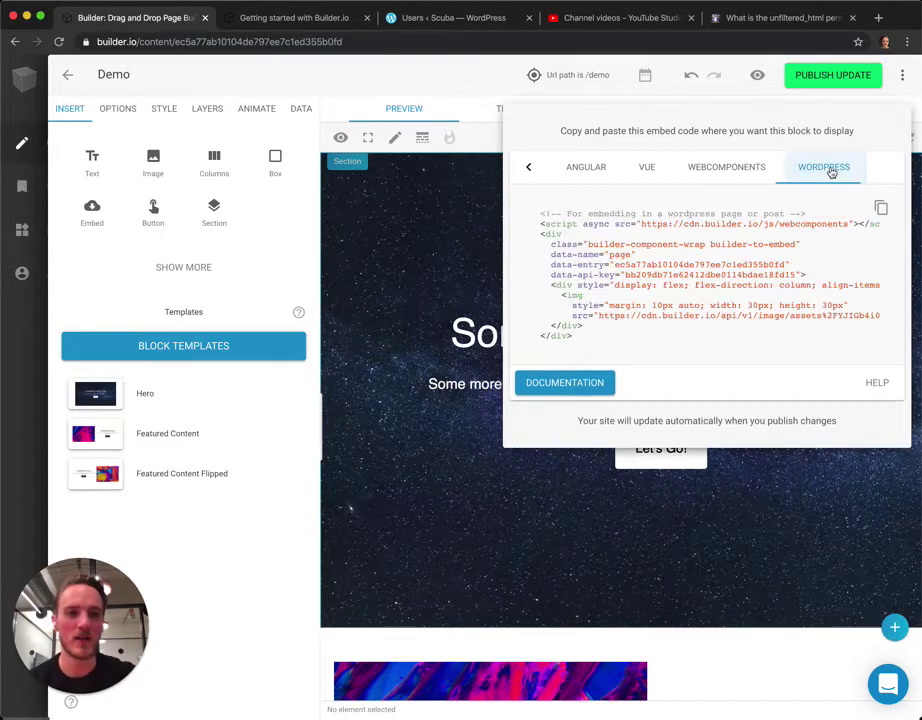
left_click(884, 213)
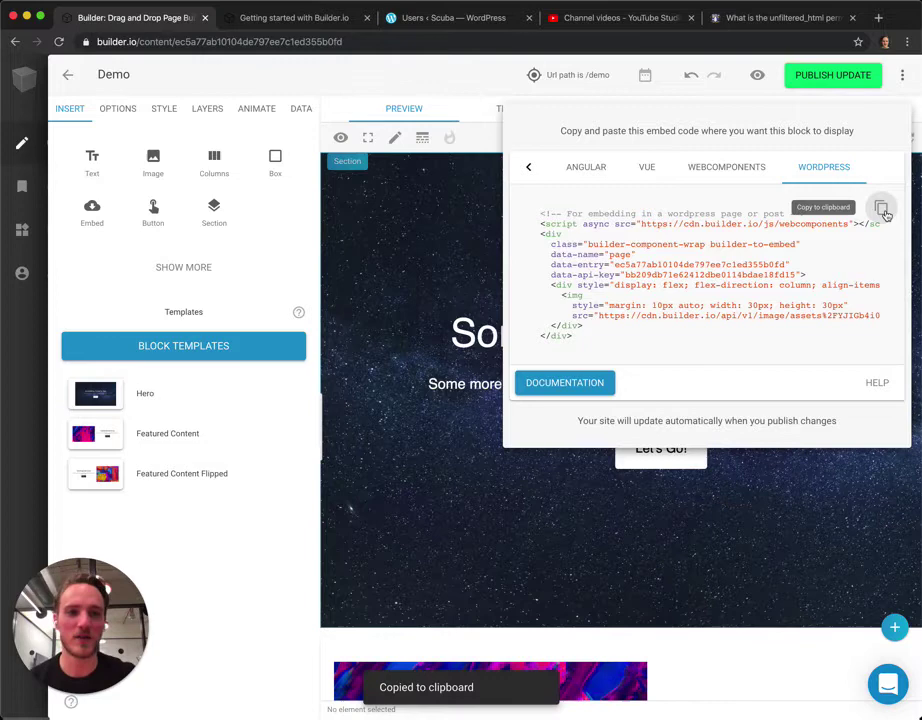
left_click_drag(578, 337, 540, 211)
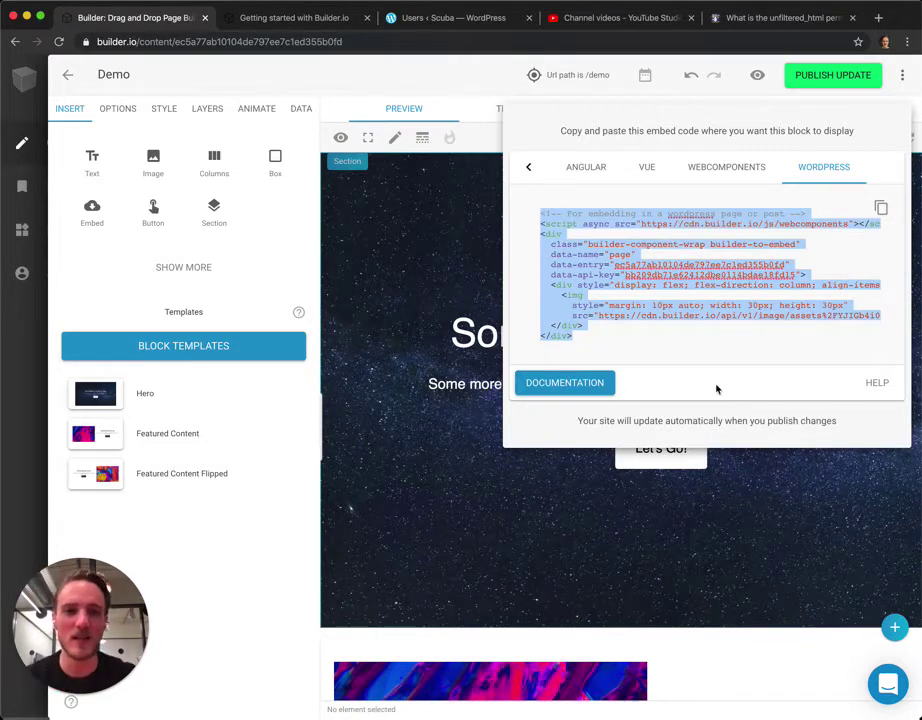
key("ctrl+Tab")
key("ctrl+Tab")
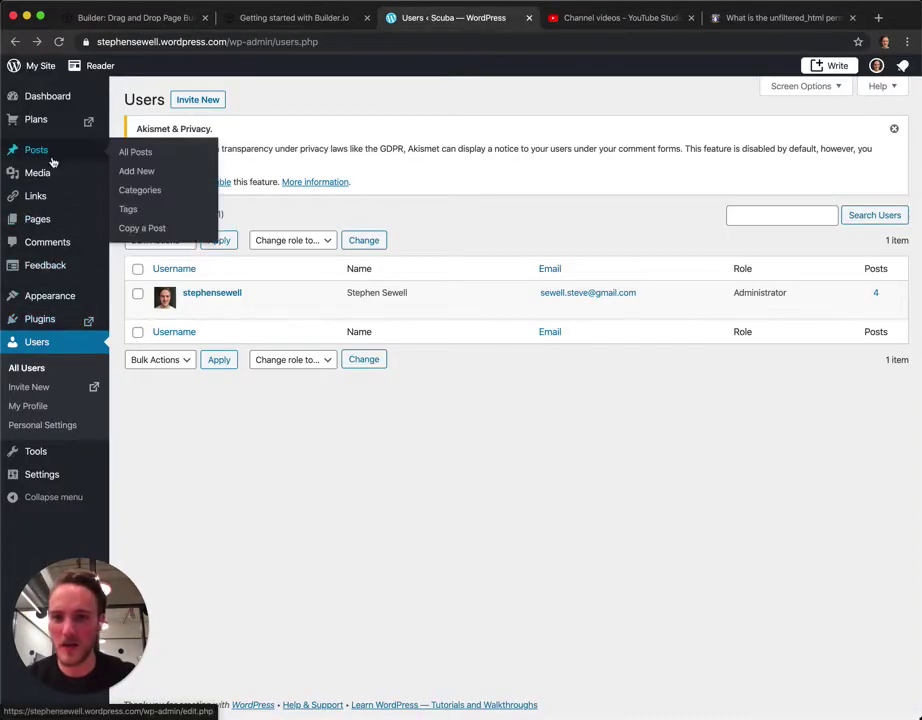
Step: Add a new page from the WordPress Pages list to reach the layout chooser
left_click(40, 218)
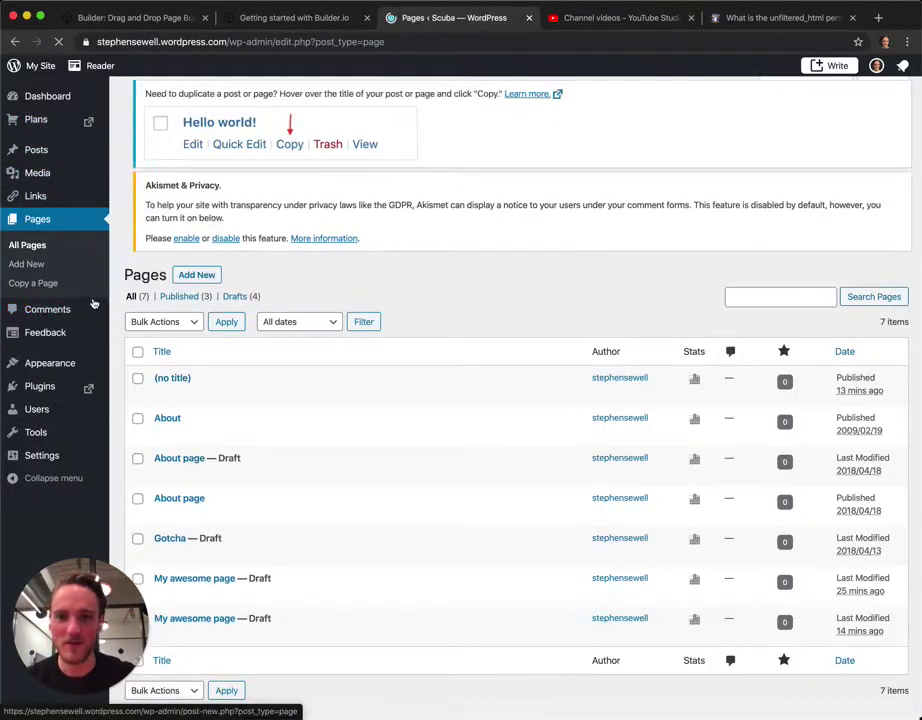
left_click(199, 100)
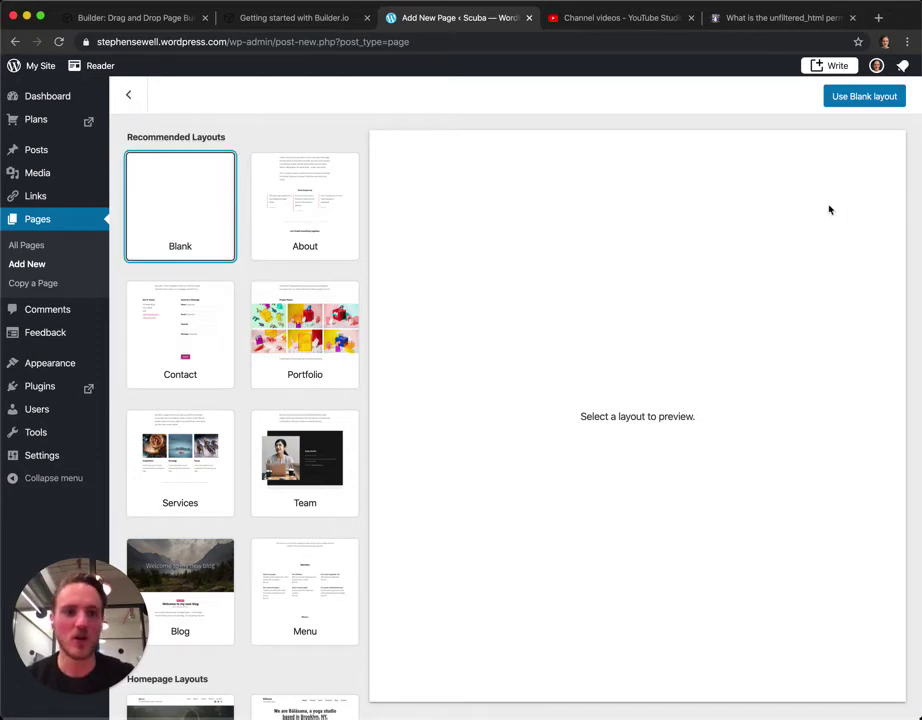
Step: Start the page from the blank layout and insert a Custom HTML block found by searching 'html'
left_click(863, 100)
left_click(202, 268)
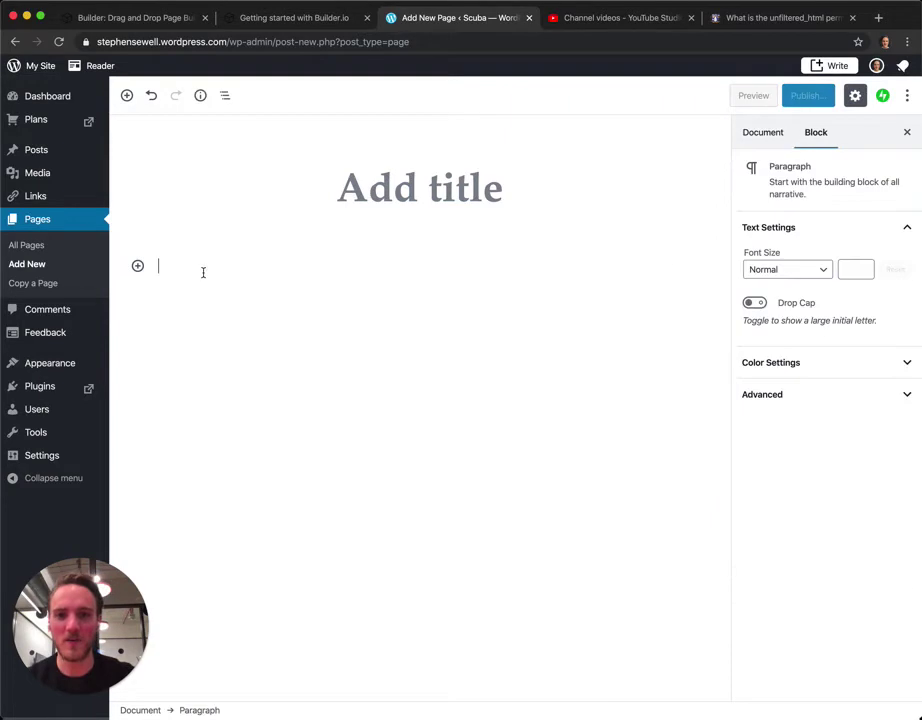
left_click(137, 265)
type("html")
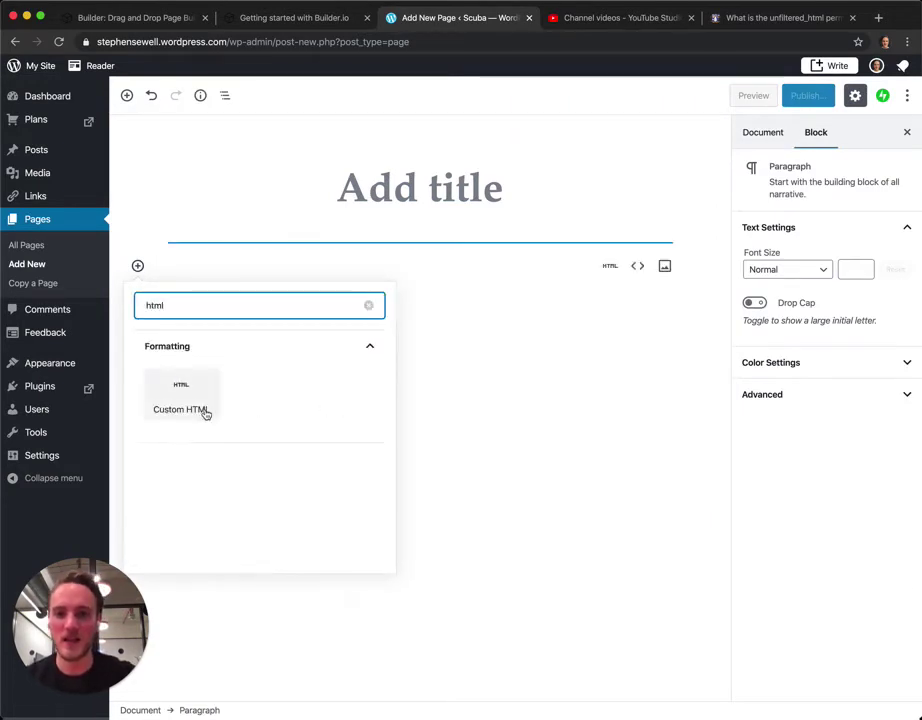
left_click(205, 413)
Step: Paste the Builder.io embed code into the Custom HTML block and add a paragraph below it
left_click(354, 270)
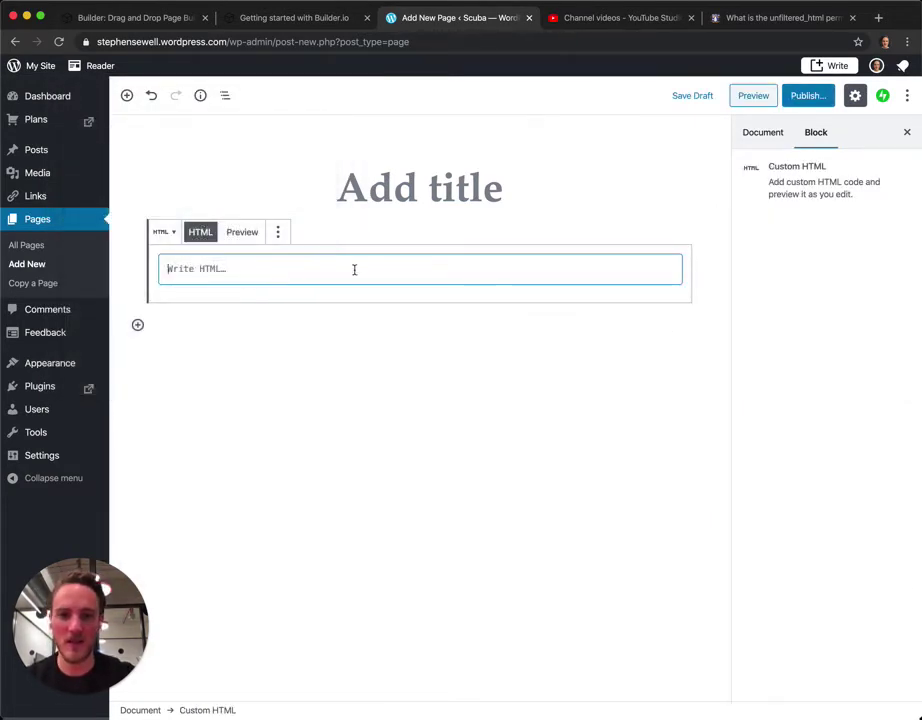
key("super+v")
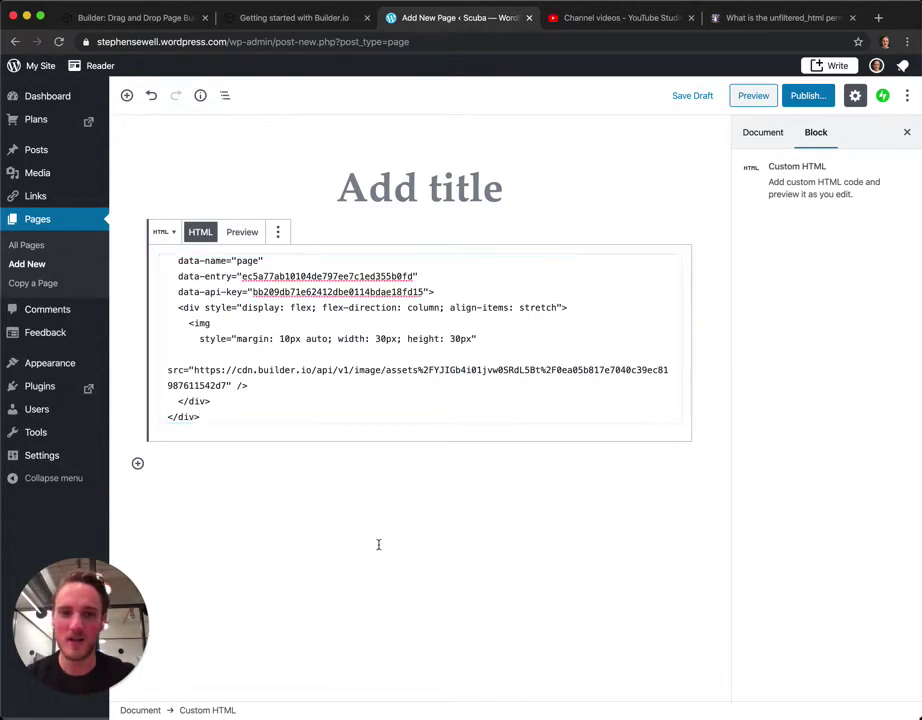
left_click(378, 542)
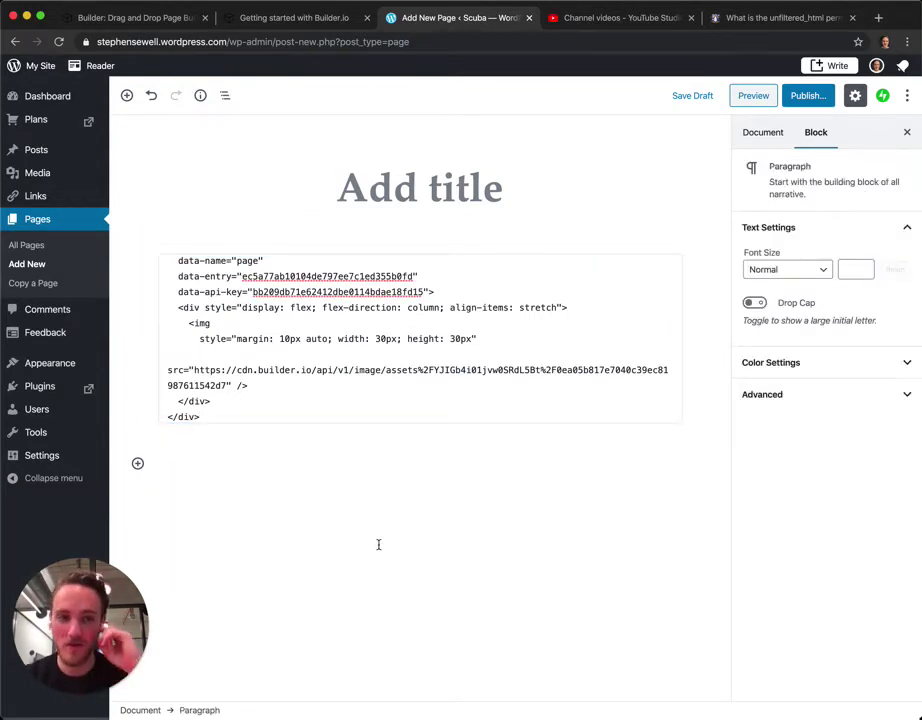
Step: Switch the new page to the Classic Editor, confirming the Leave prompt
left_click(857, 97)
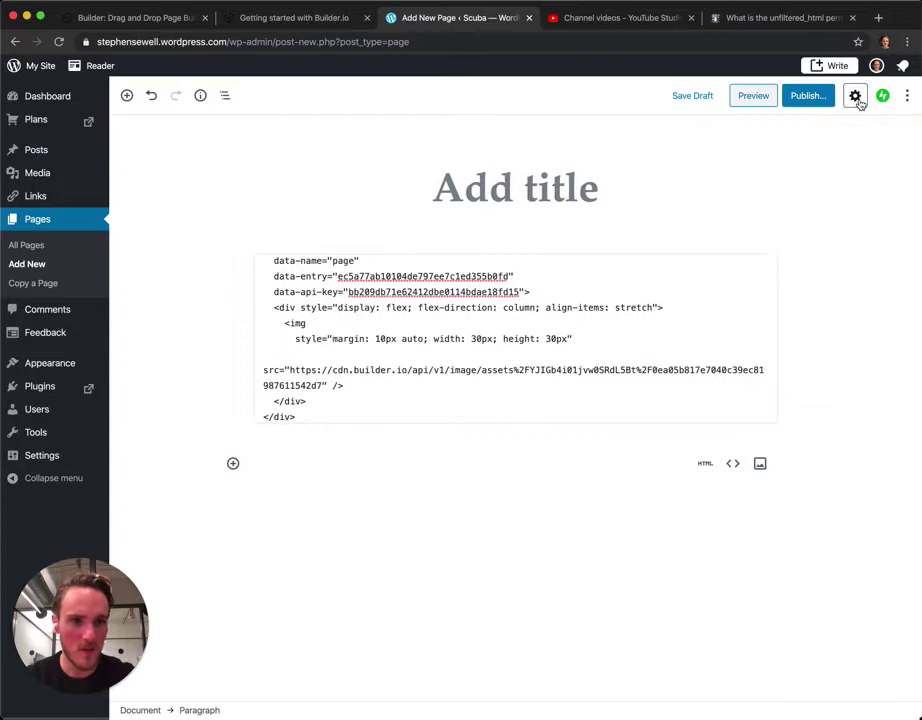
left_click(906, 97)
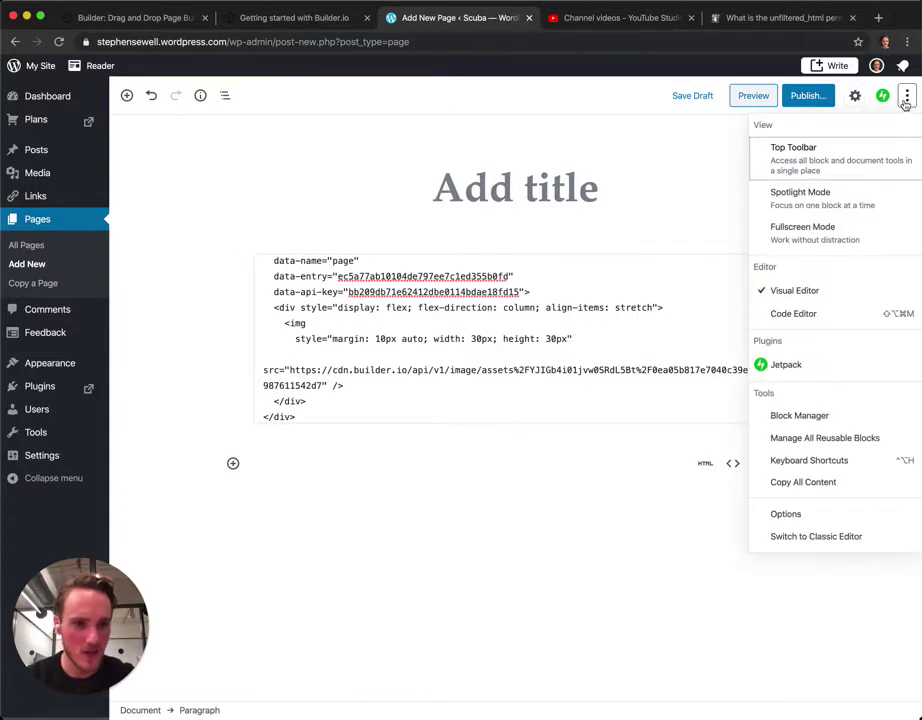
left_click(838, 540)
key("Return")
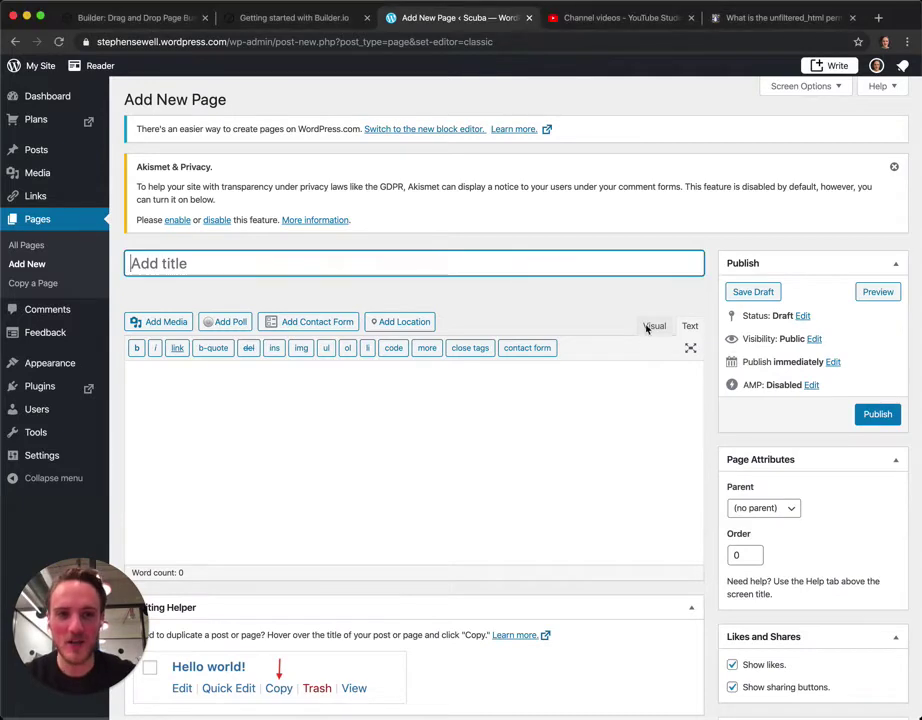
Step: Paste the Builder.io embed code into the Classic Editor's Text view
left_click(655, 327)
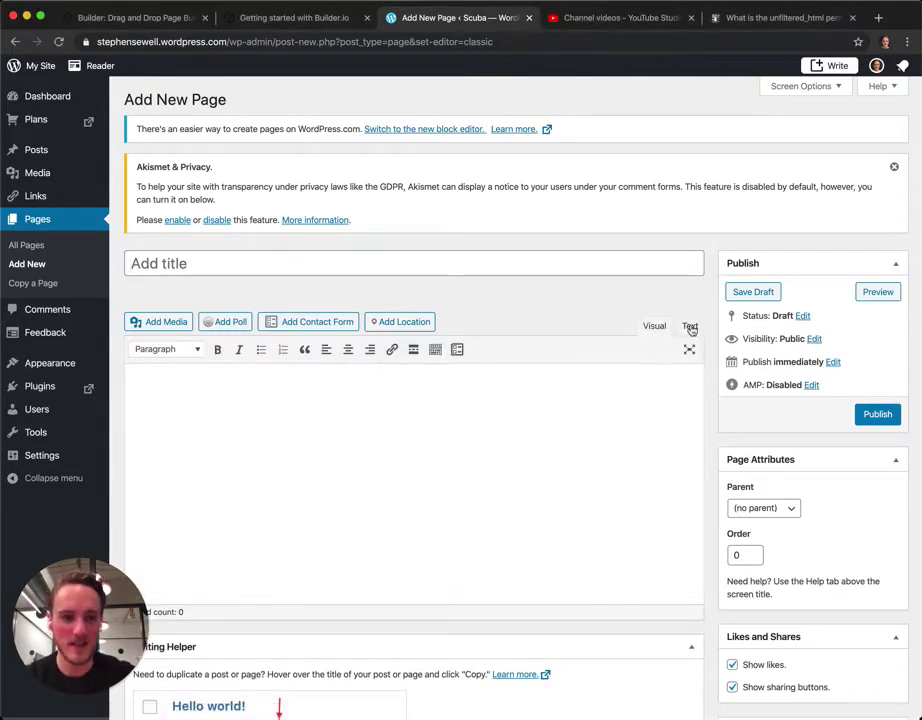
left_click(690, 328)
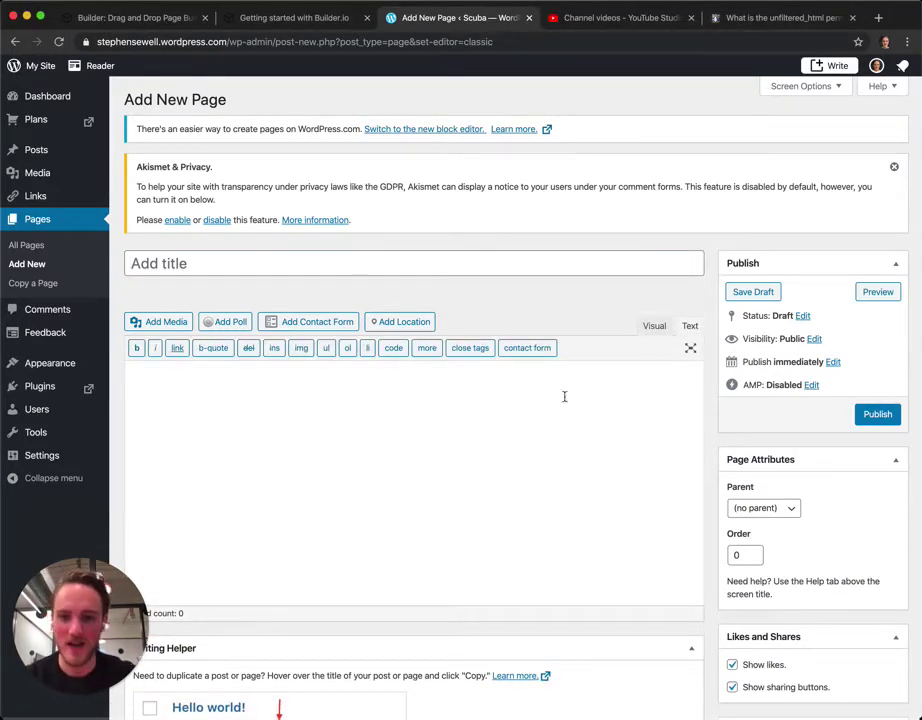
key("super+v")
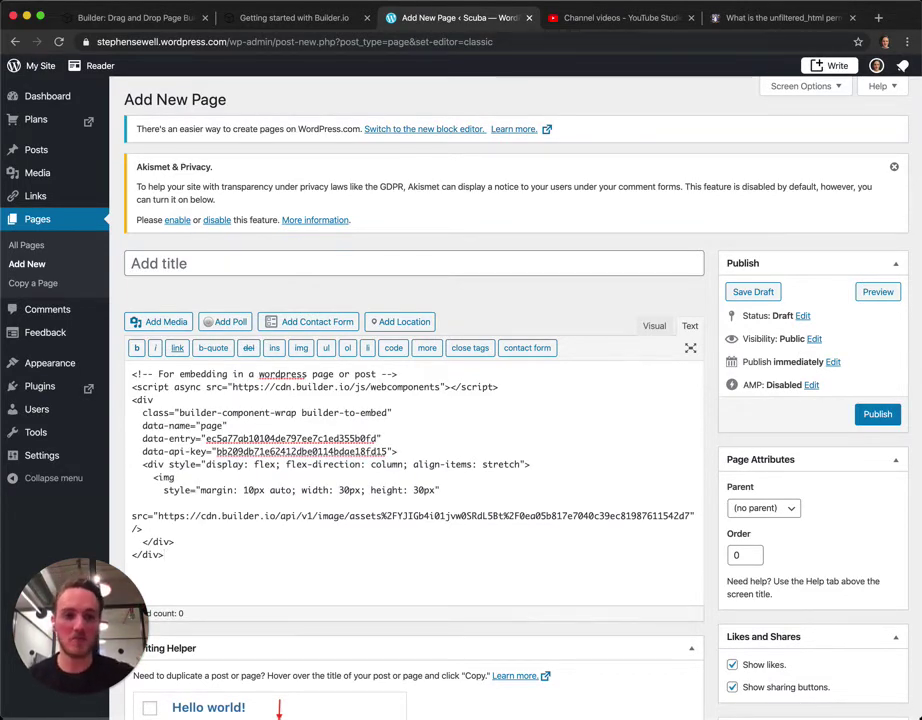
Step: Publish the page holding the embed code, giving it the permalink slug /34-2/
left_click(879, 415)
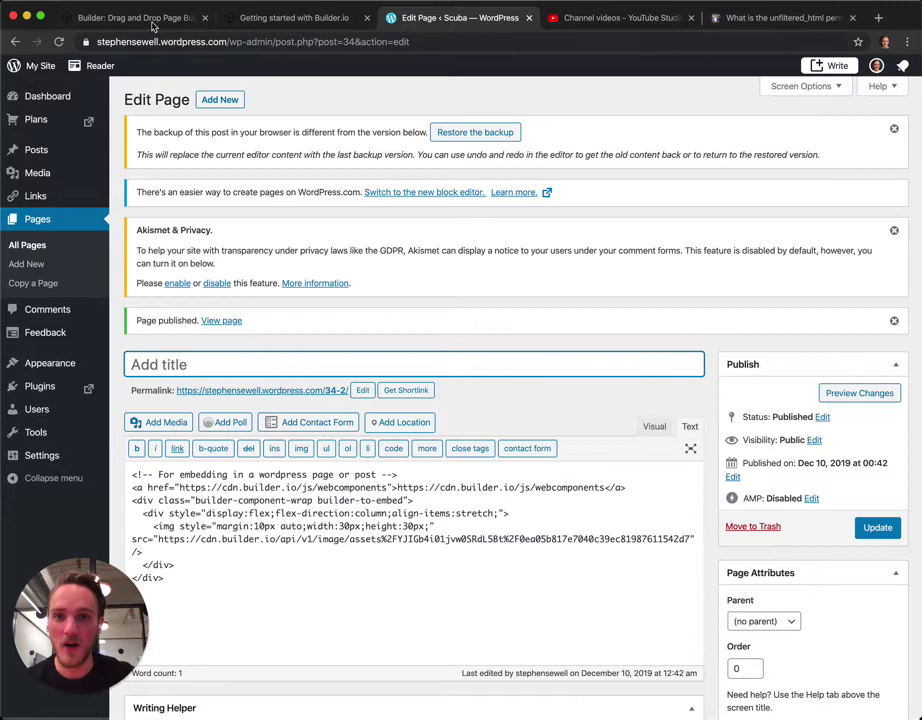
Step: Return to Builder.io and open the Learn docs at the Quick start guide
left_click(268, 18)
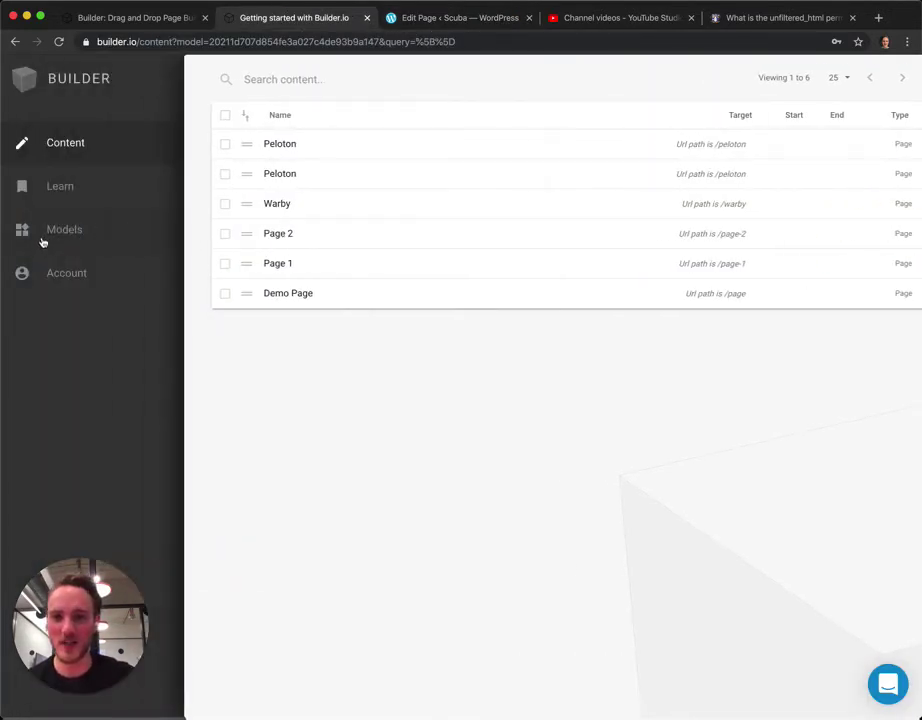
left_click(63, 192)
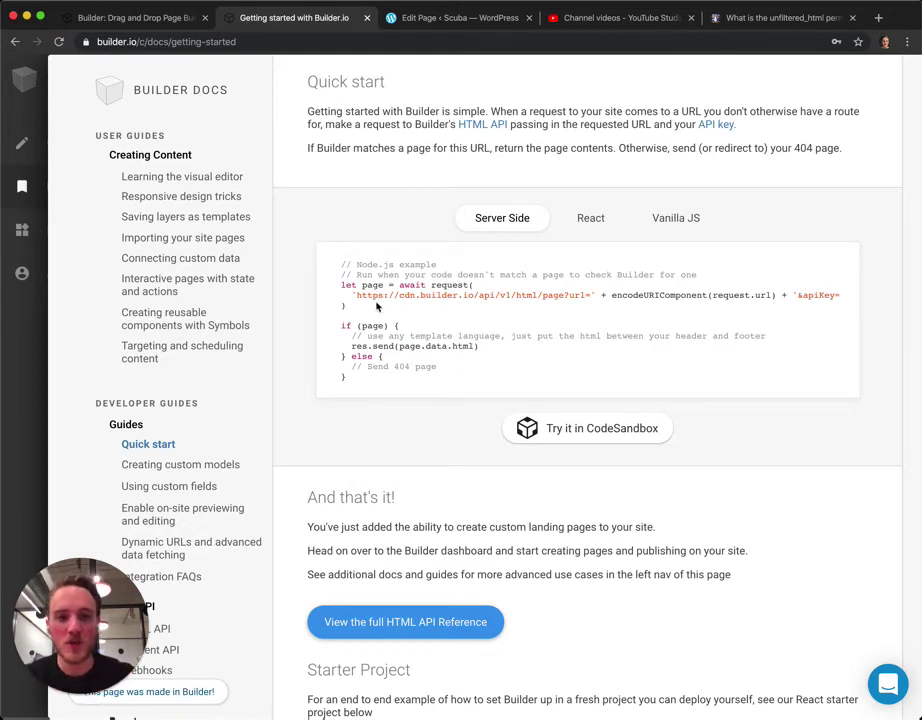
left_click_drag(356, 295, 822, 305)
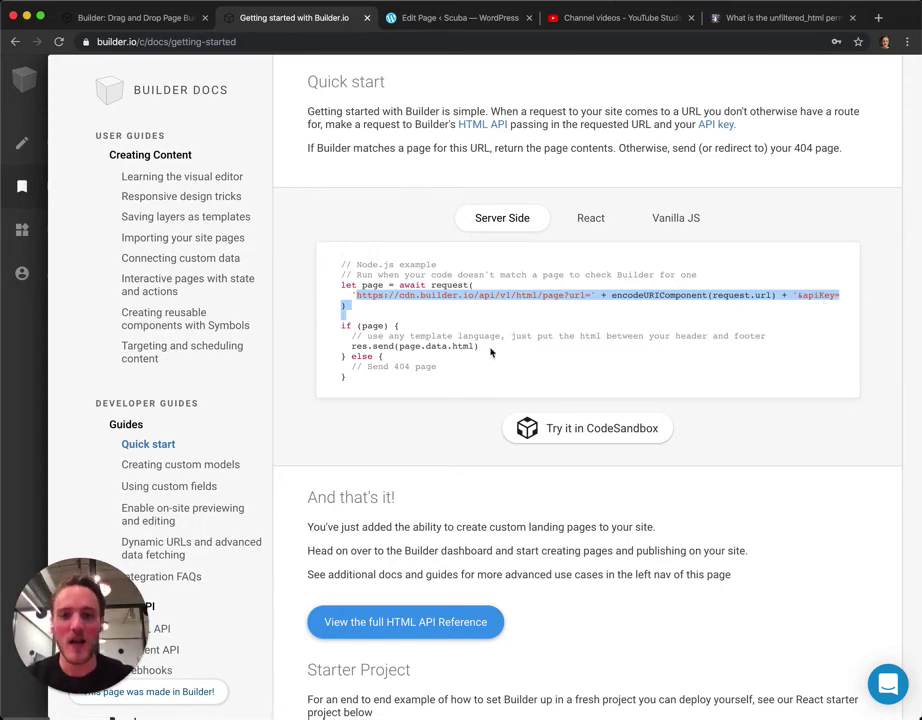
scroll(240, 453, "down", 3)
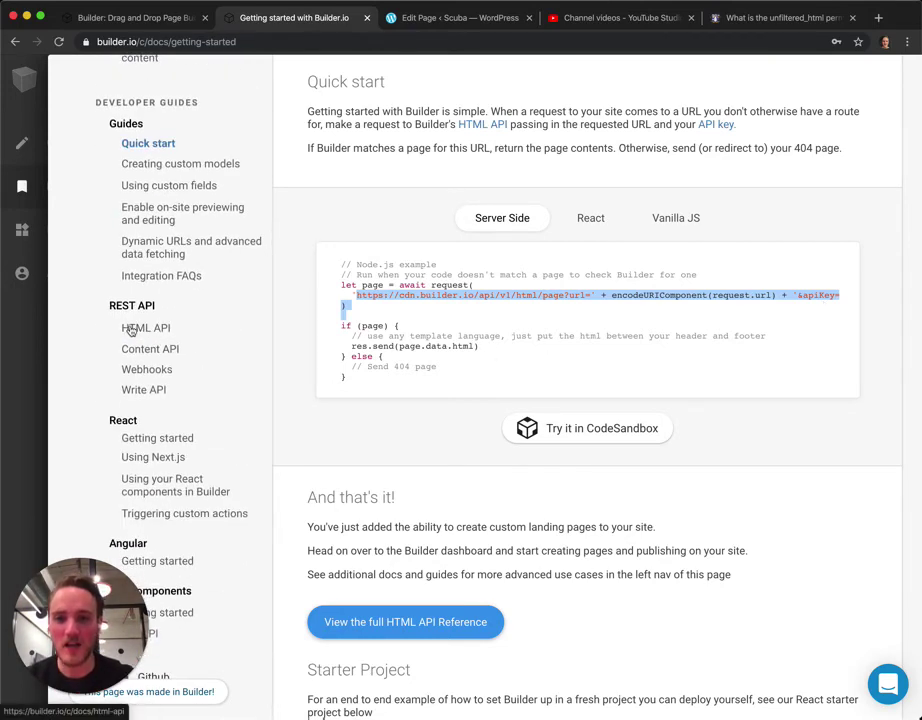
Step: Open the HTML API reference under REST API and review its query parameters table
left_click(131, 328)
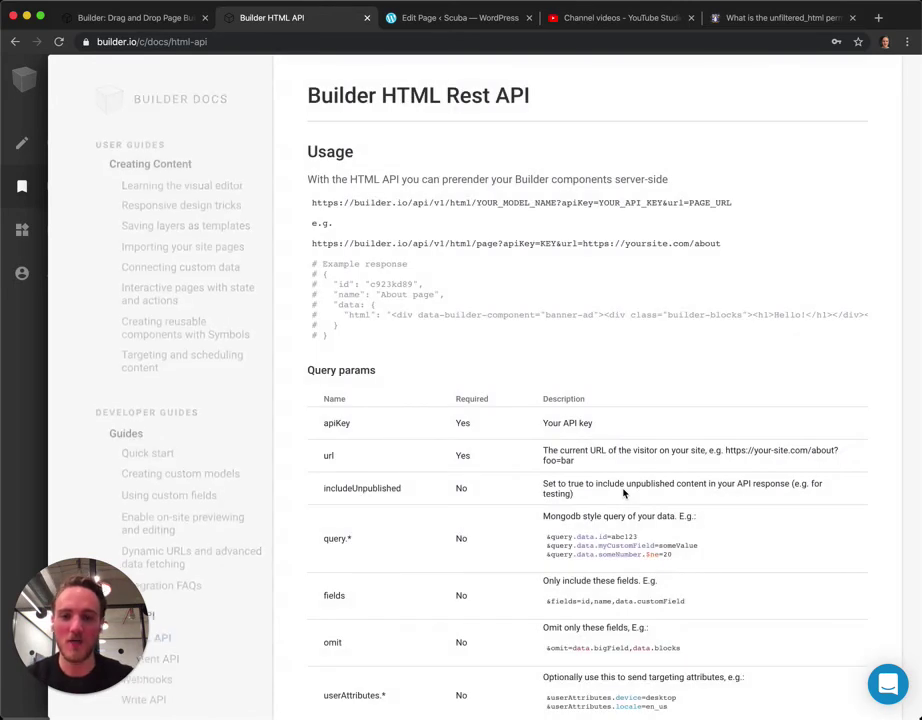
left_click_drag(354, 244, 592, 503)
scroll(480, 366, "down", 3)
left_click(592, 503)
scroll(648, 500, "up", 3)
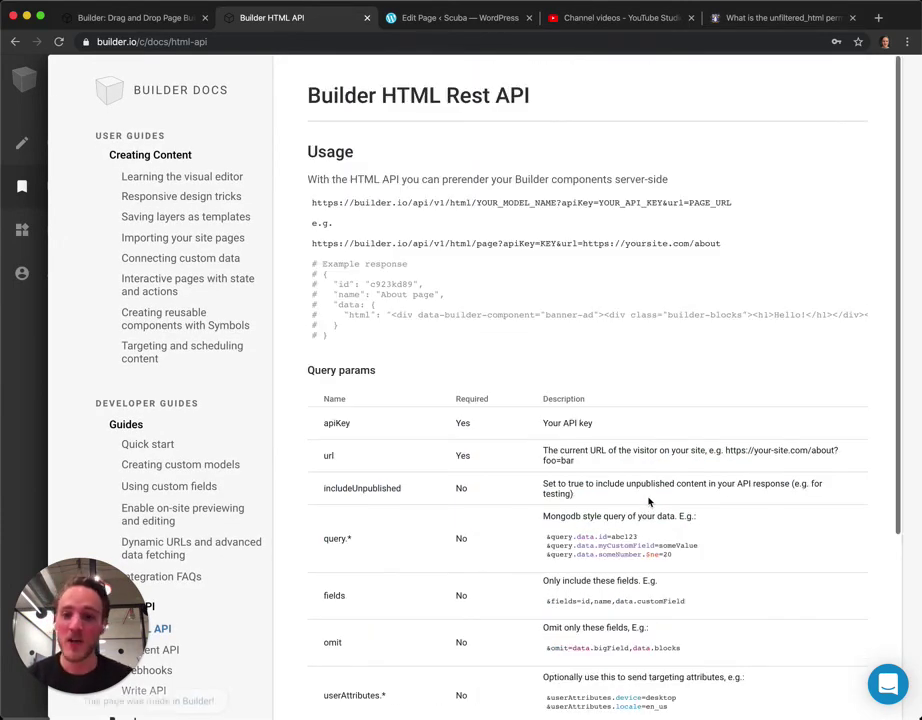